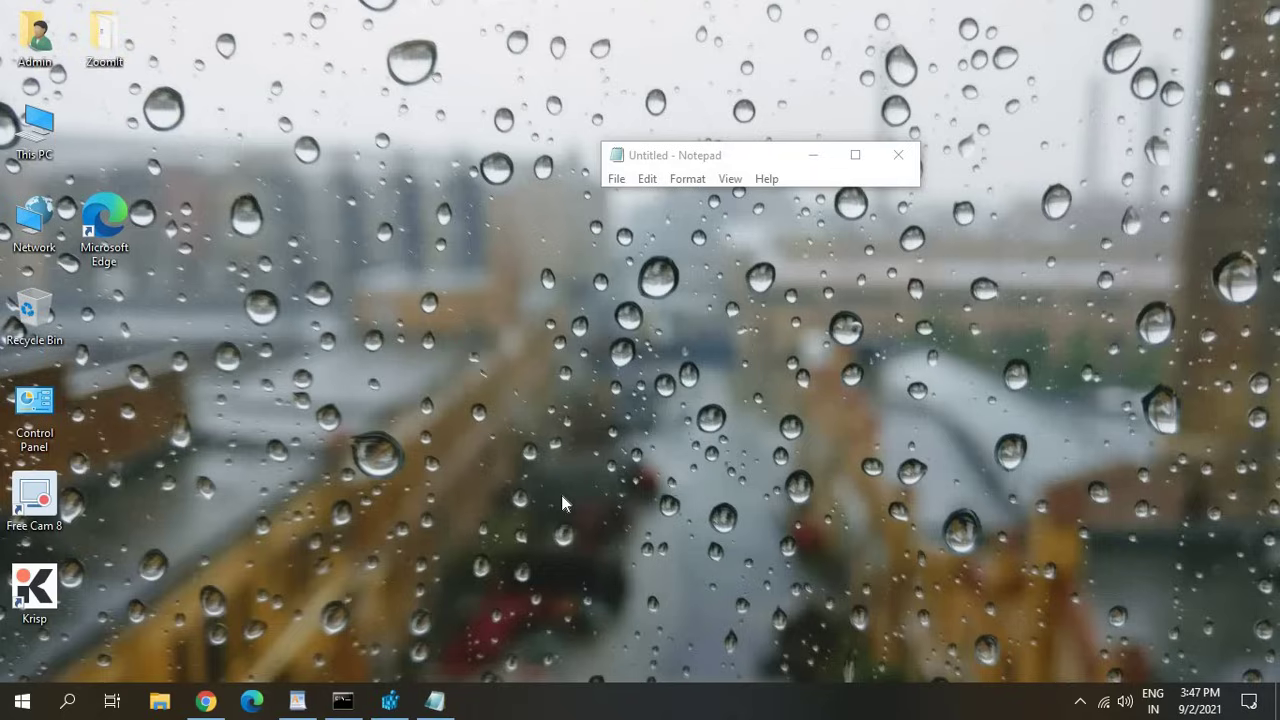
# Search Windows for cmd and open Command Prompt as administrator.
pyautogui.click(68, 701)
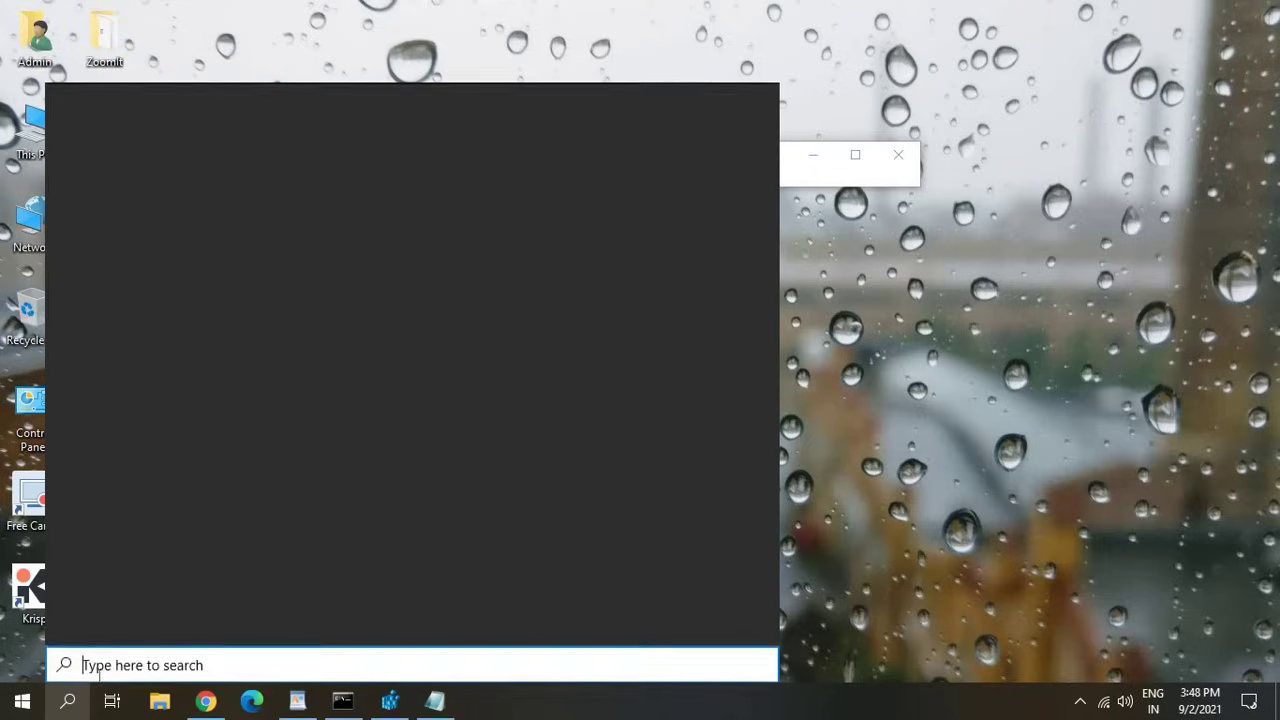
pyautogui.write('cmd')
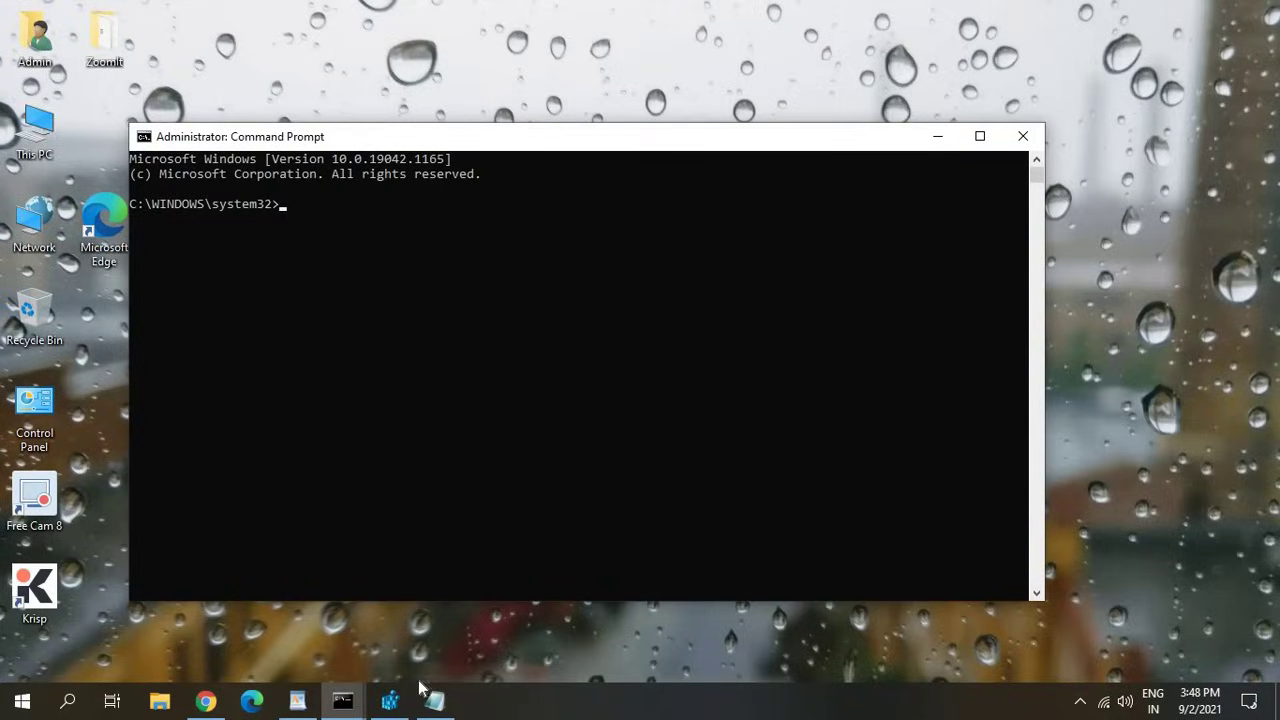
# Copy the command "wmic path softwareLicensingService get OA3xOriginalProductKey" from the WordPad document and run it in Command Prompt.
pyautogui.click(297, 700)
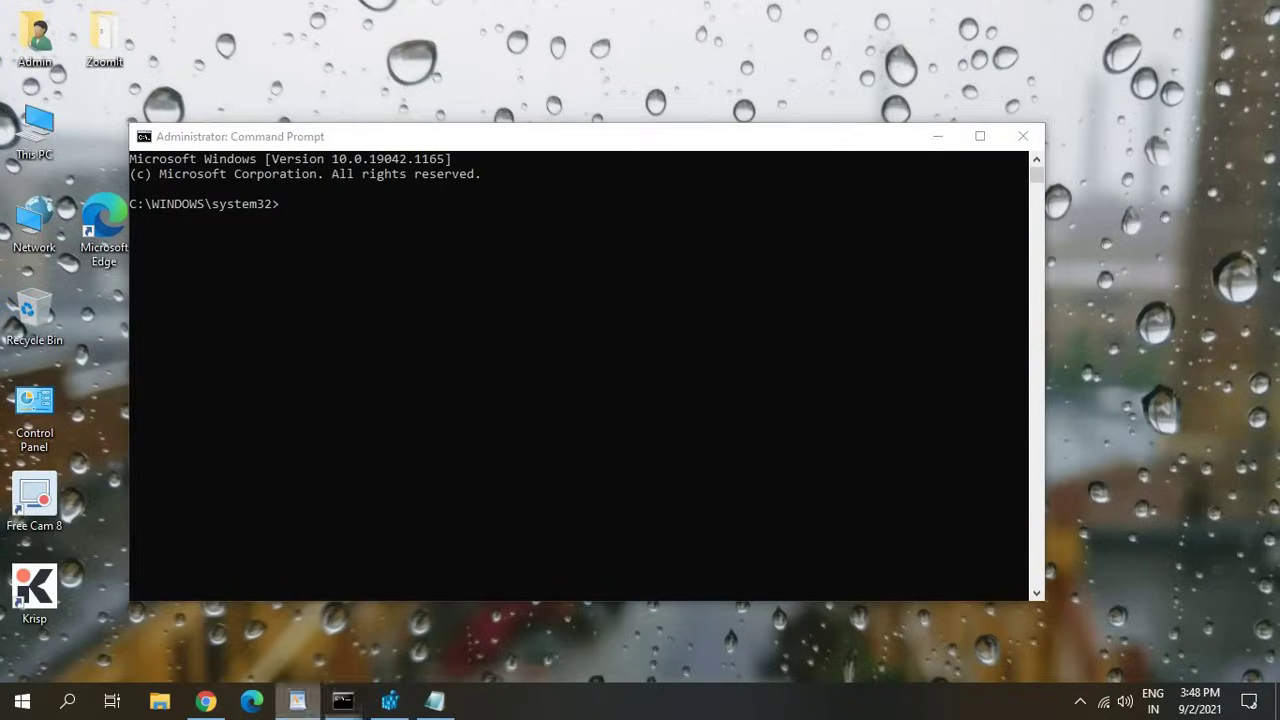
pyautogui.doubleClick(452, 347)
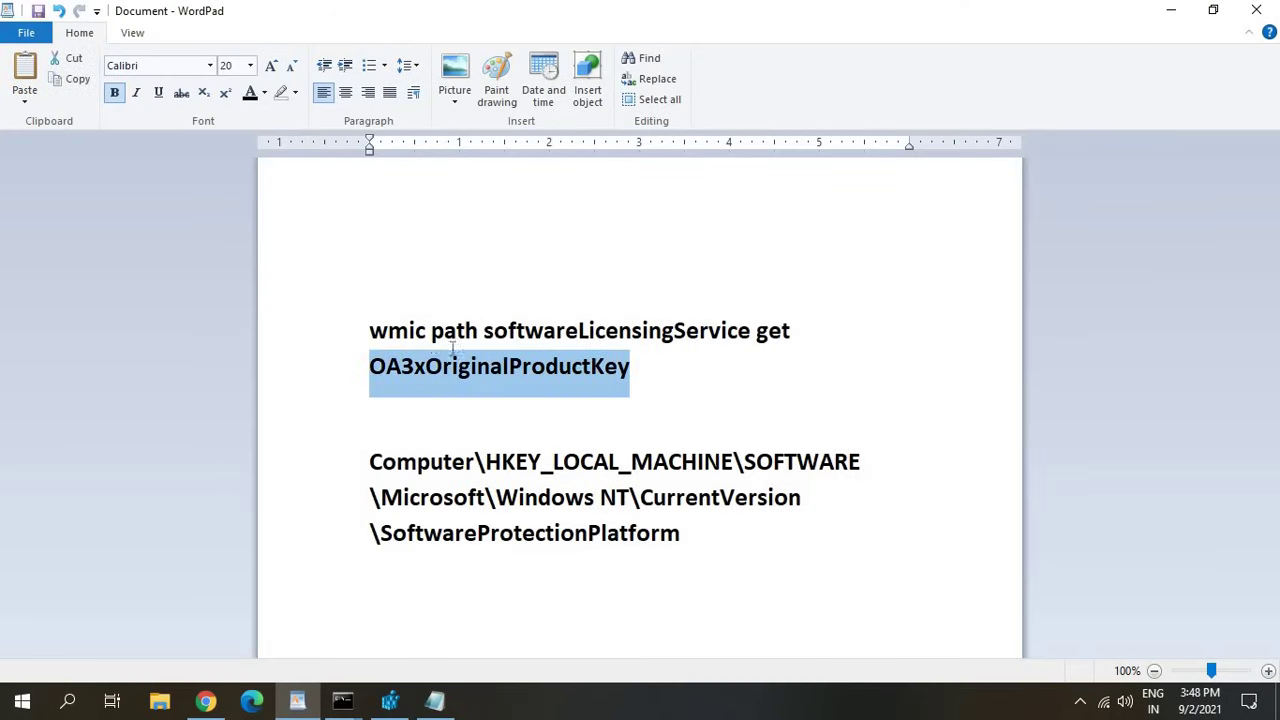
pyautogui.click(452, 347)
pyautogui.hotkey('ctrl', 'c')
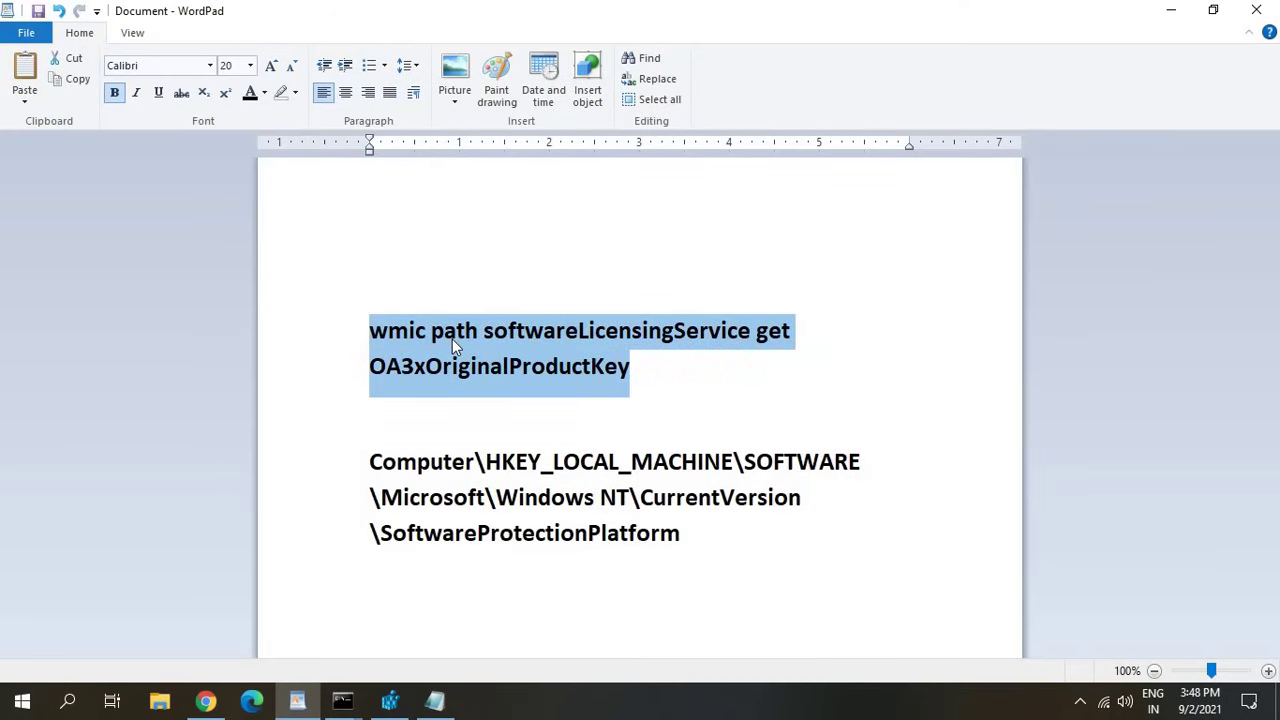
pyautogui.hotkey('alt', 'Tab')
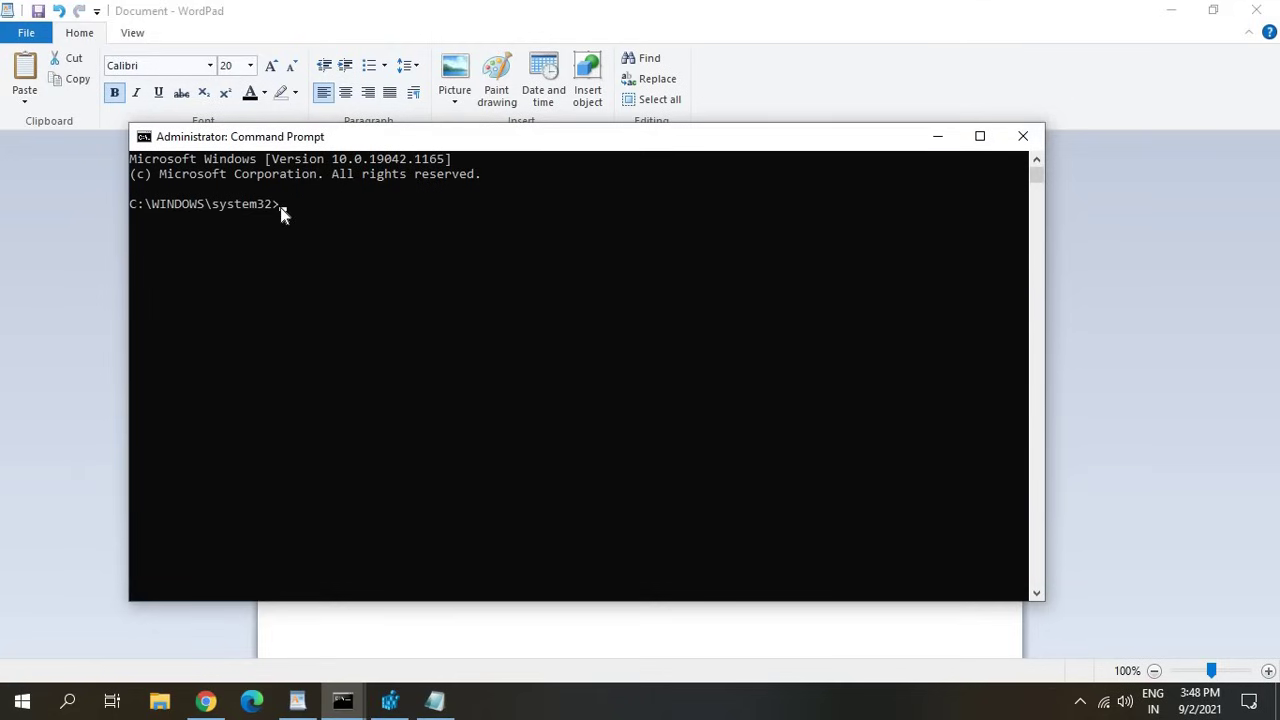
pyautogui.hotkey('ctrl', 'v')
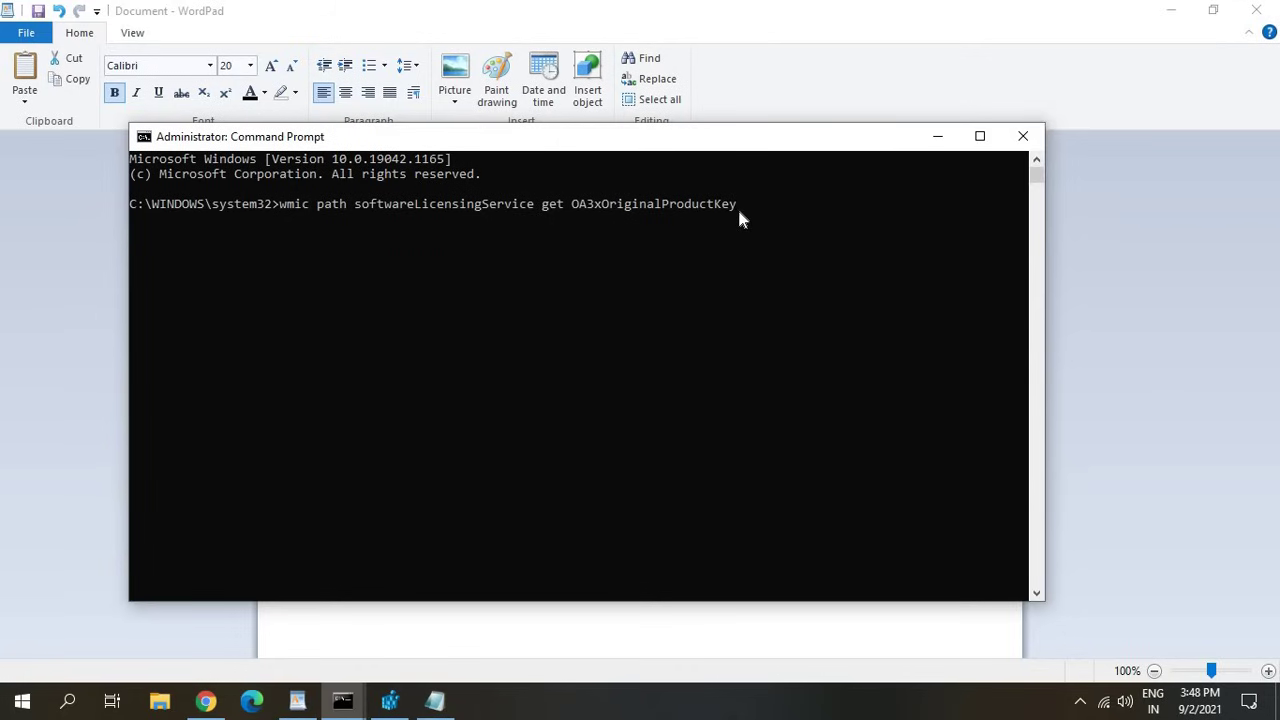
pyautogui.press('Return')
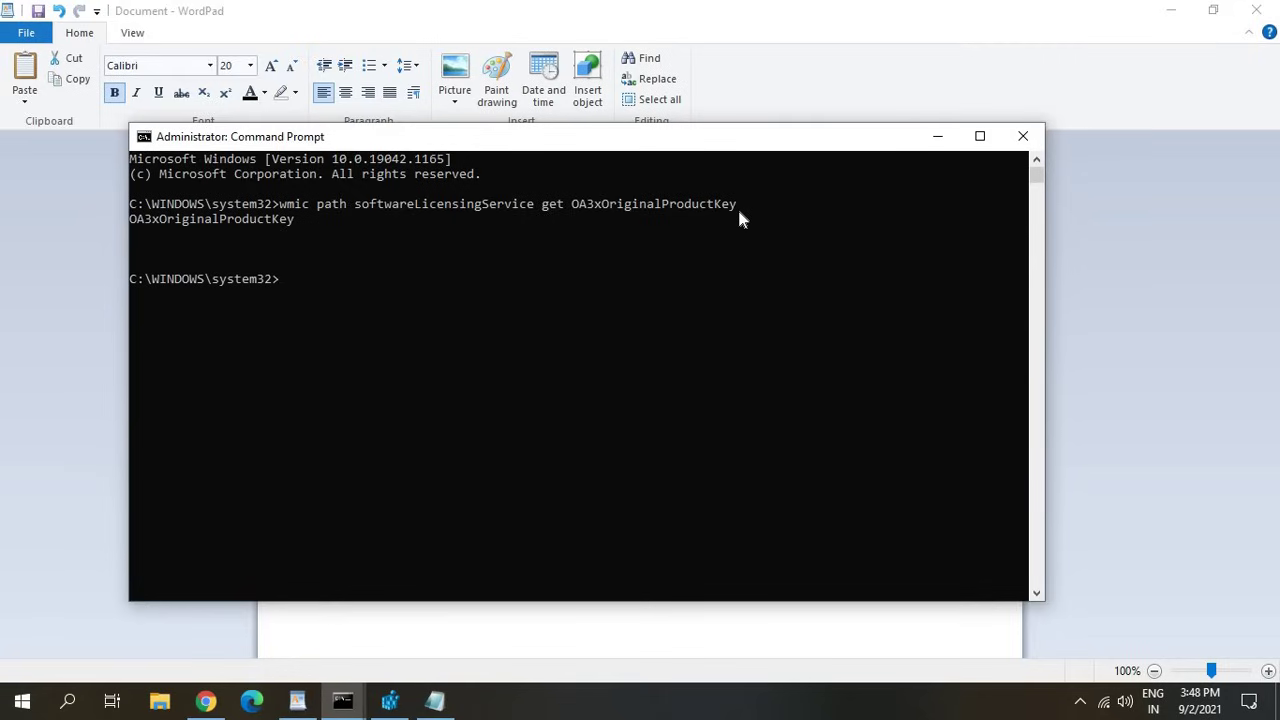
pyautogui.click(740, 413)
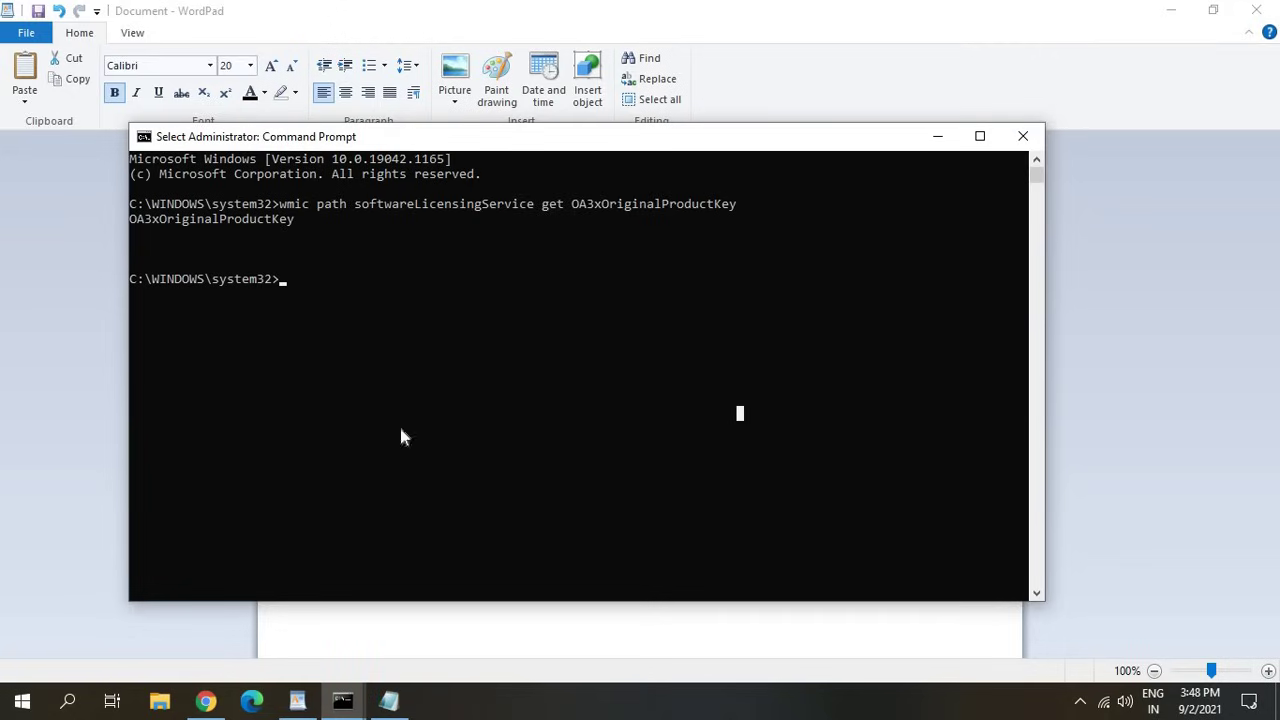
# Open the Run dialog and review the SoftwareProtectionPlatform registry path noted in the WordPad document.
pyautogui.rightClick(22, 708)
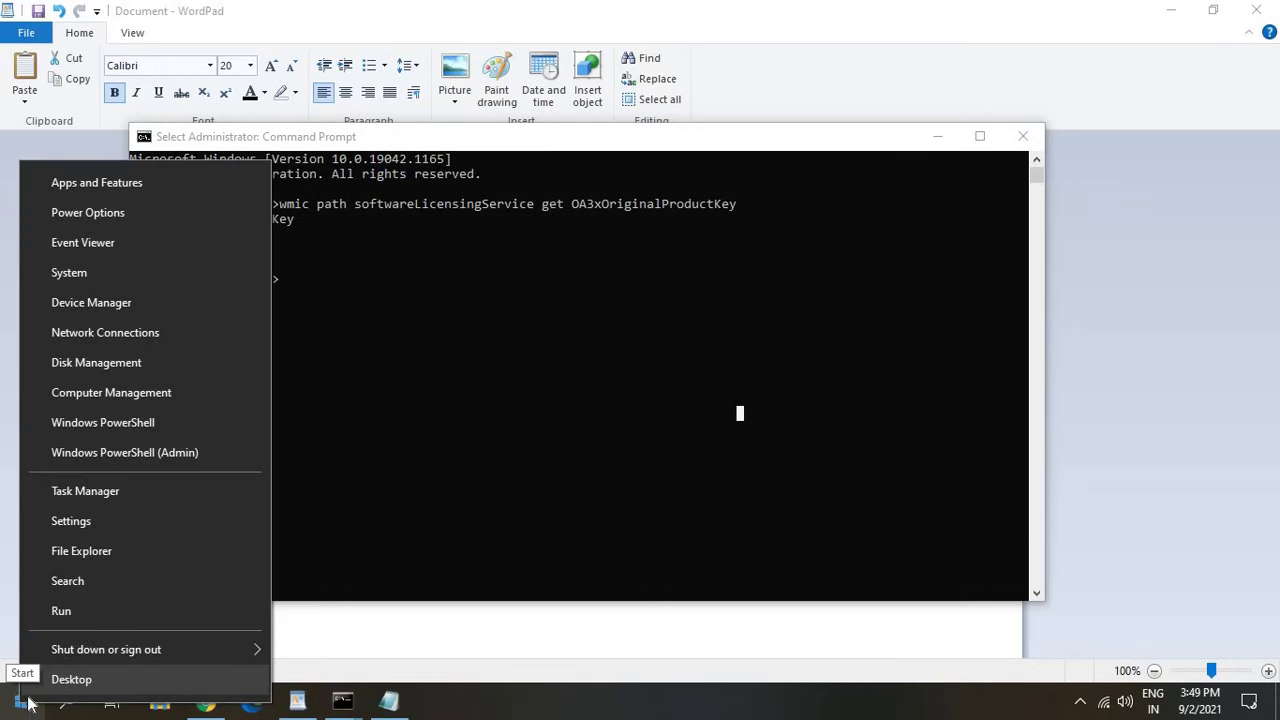
pyautogui.click(88, 614)
pyautogui.click(443, 630)
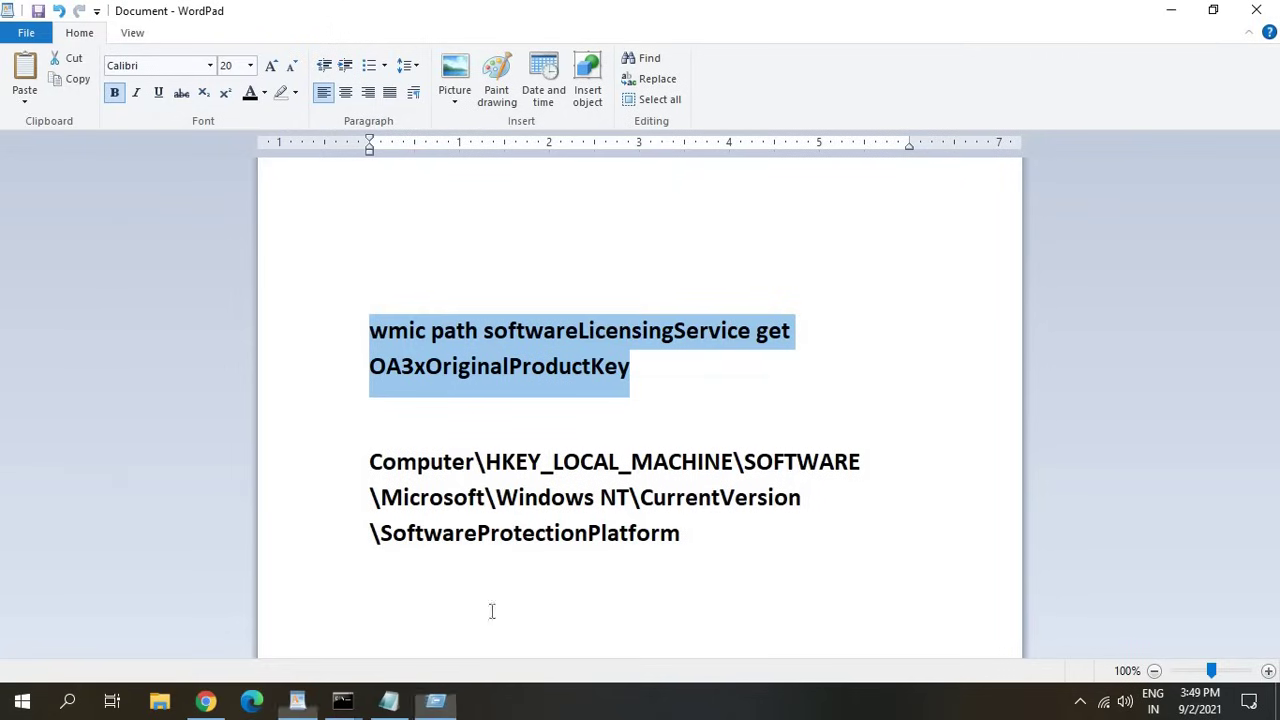
pyautogui.click(420, 480)
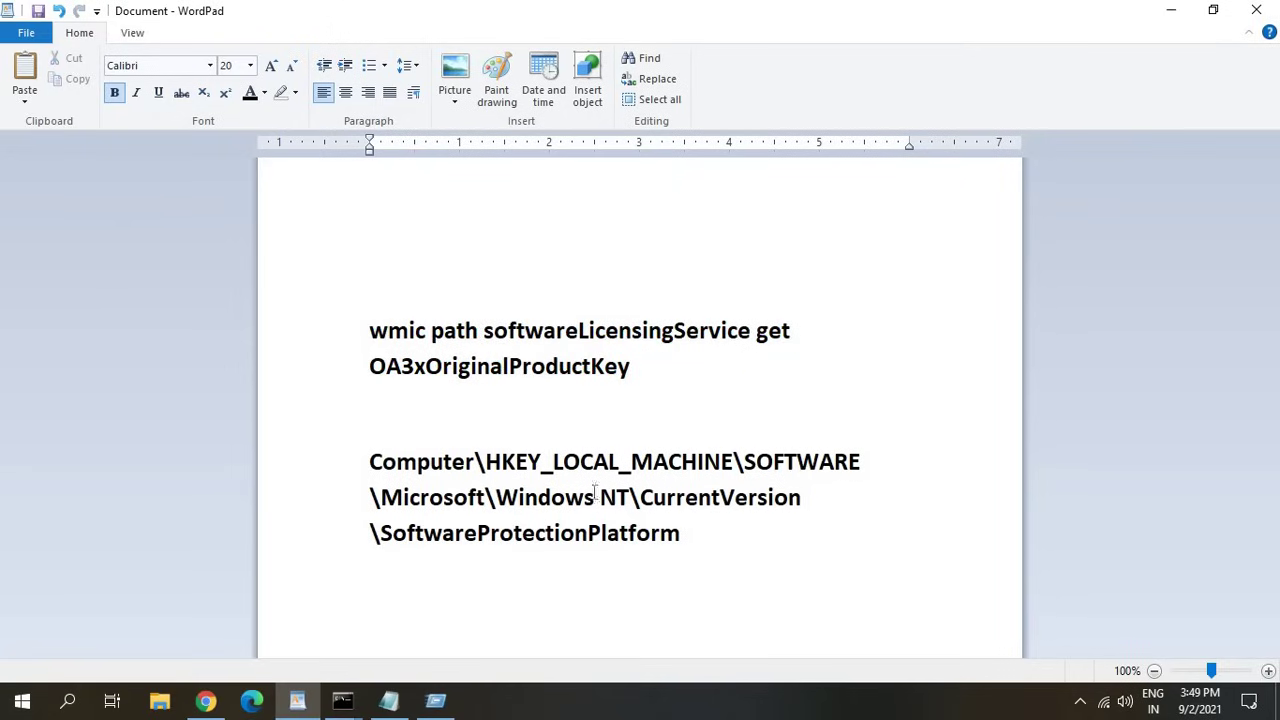
pyautogui.click(565, 497)
pyautogui.click(735, 500)
# Return to the Run dialog and run regedit to open Registry Editor.
pyautogui.click(436, 700)
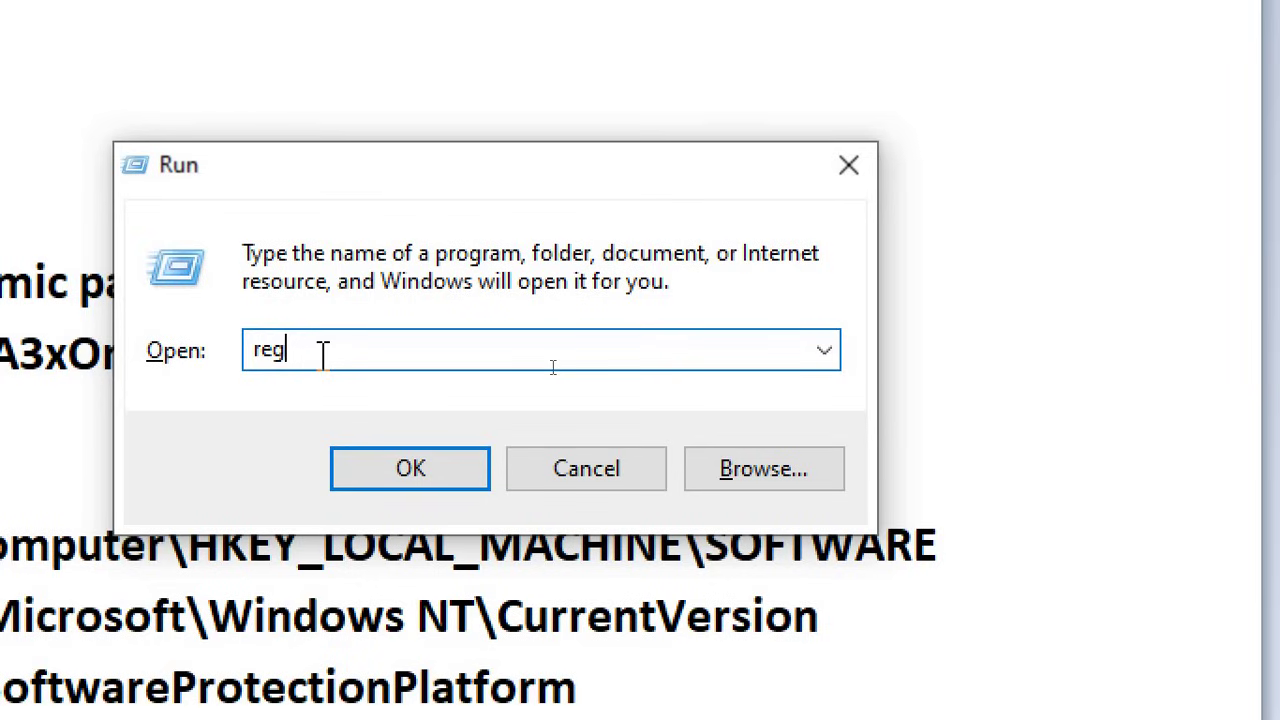
pyautogui.write('edit')
pyautogui.write('t')
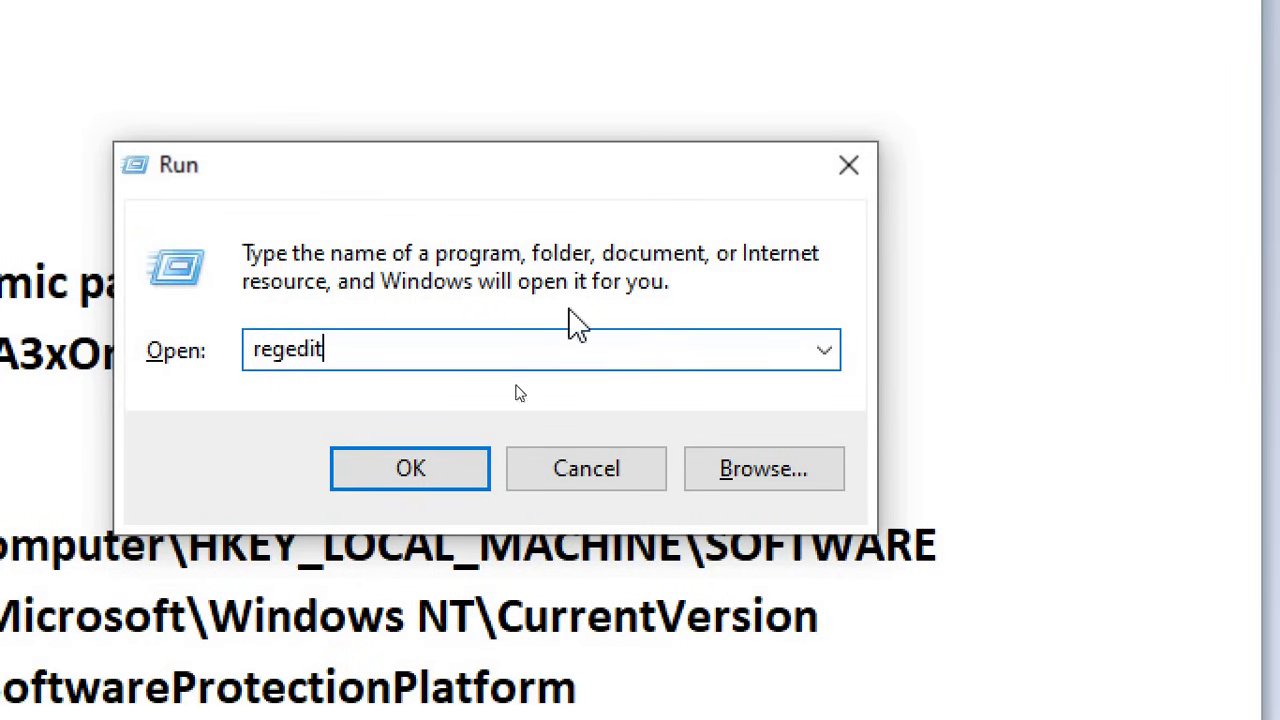
pyautogui.click(405, 492)
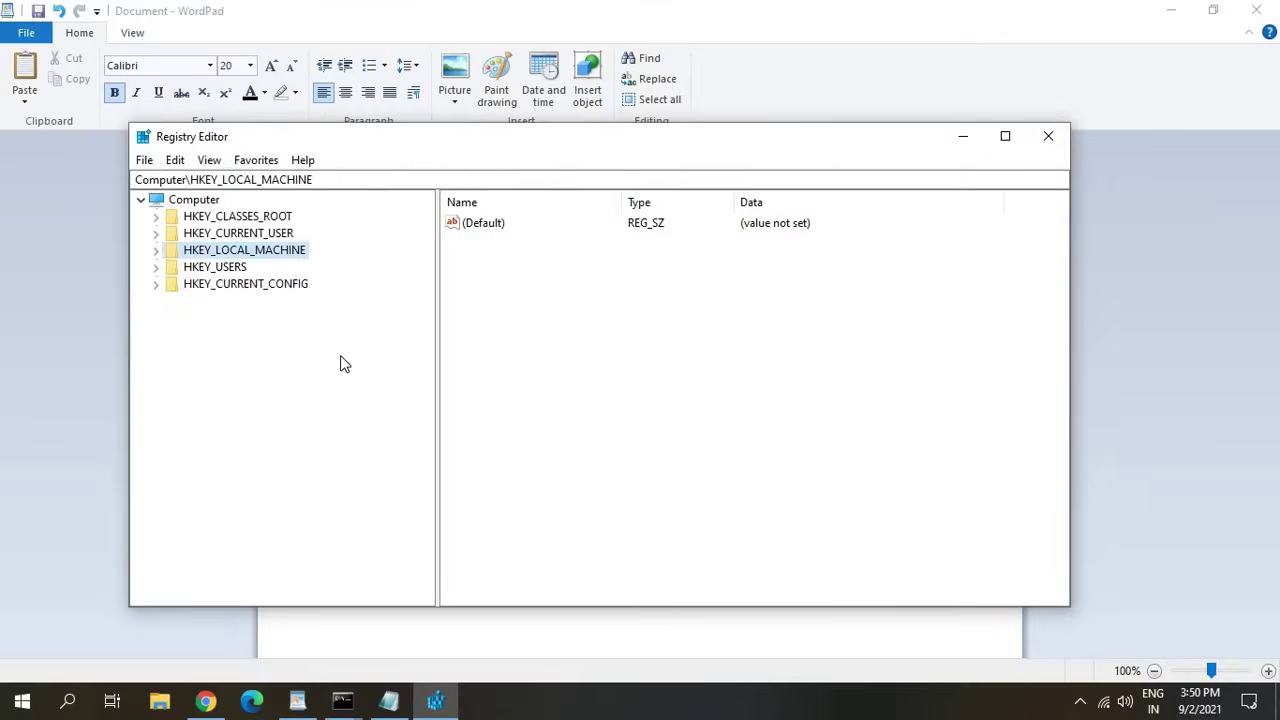
pyautogui.press('Left')
pyautogui.press('Left')
pyautogui.press('Left')
pyautogui.press('Left')
pyautogui.press('Left')
pyautogui.press('Left')
pyautogui.press('Left')
pyautogui.press('Left')
pyautogui.press('Left')
pyautogui.press('Left')
pyautogui.press('Left')
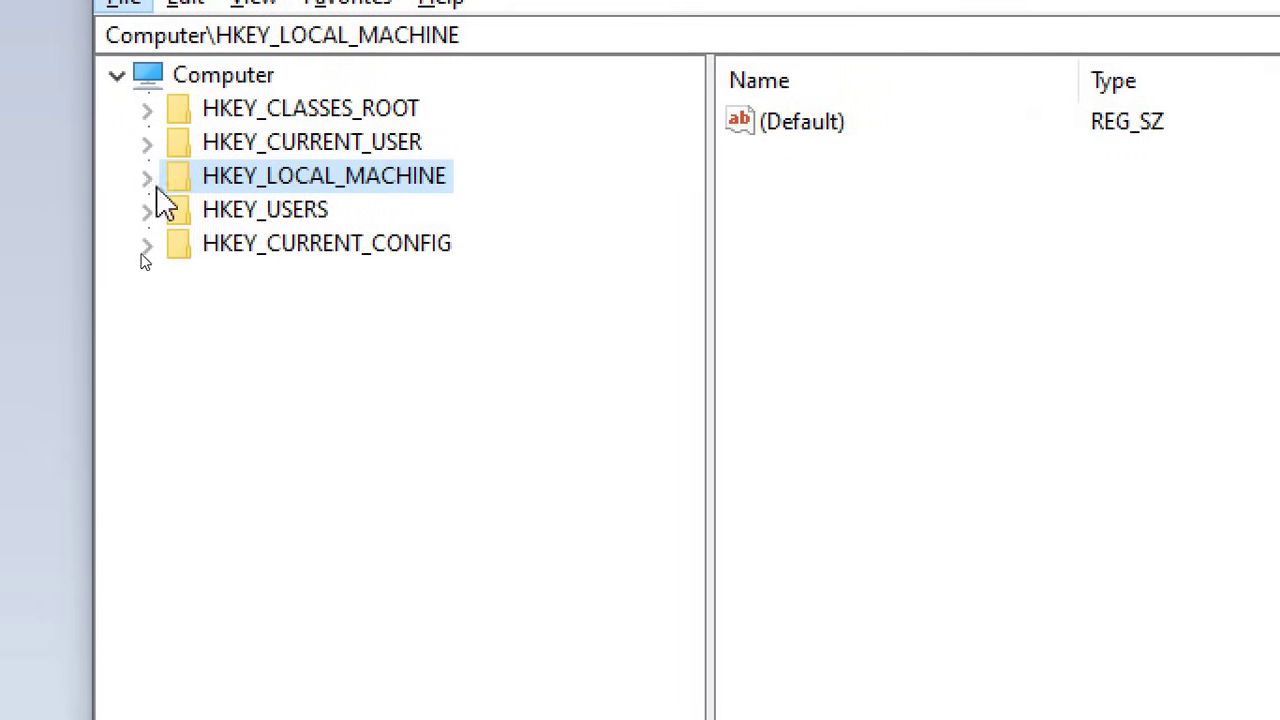
# Expand HKEY_LOCAL_MACHINE, its SOFTWARE key and the Microsoft key beneath it in the registry tree.
pyautogui.click(196, 188)
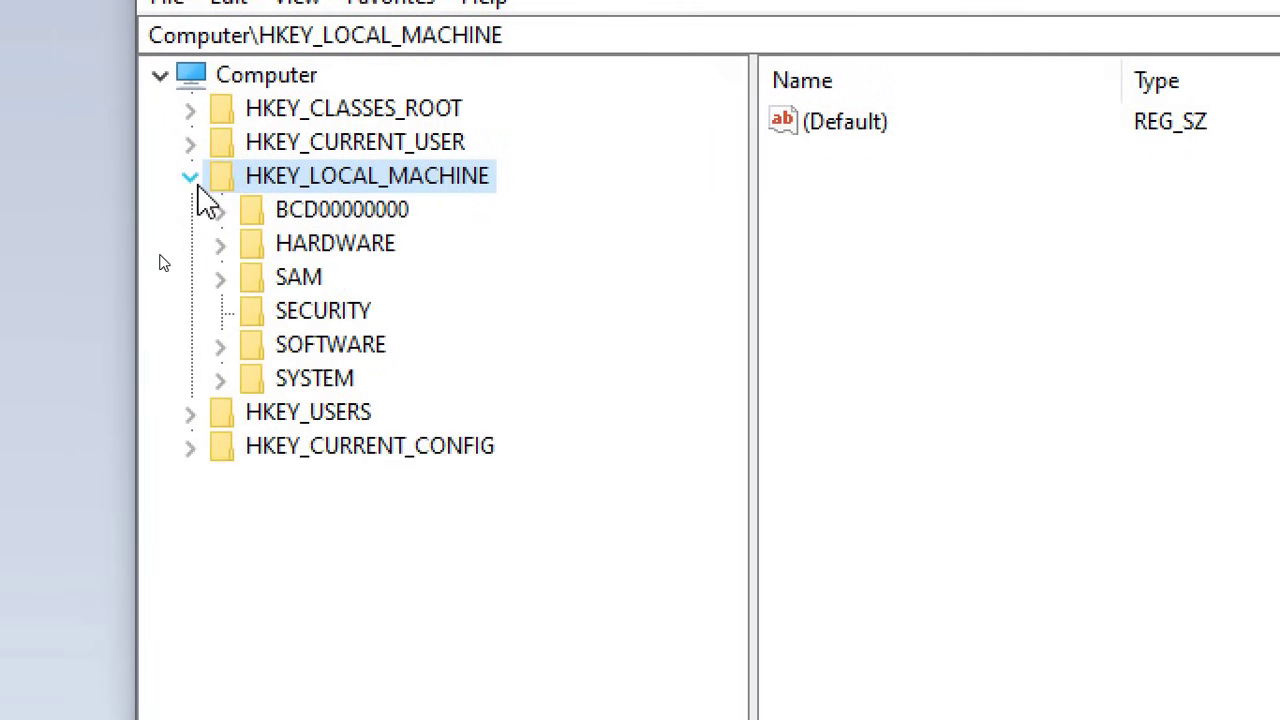
pyautogui.click(220, 345)
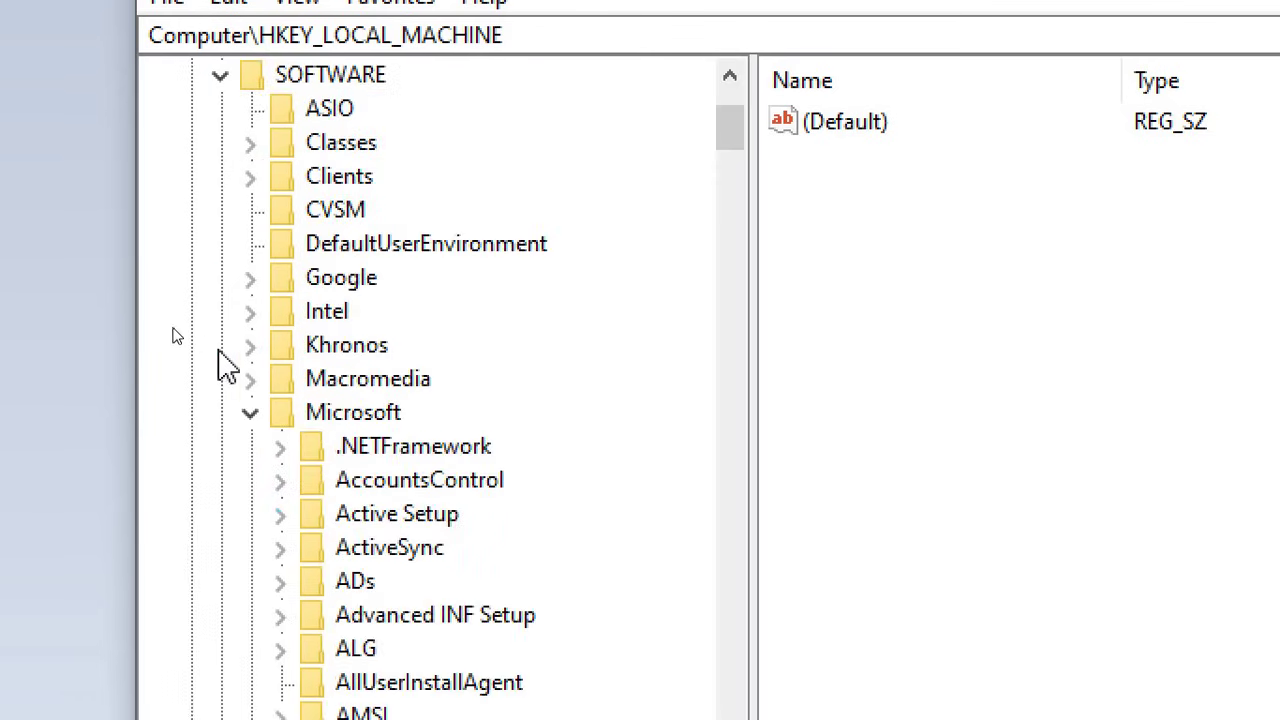
pyautogui.click(251, 412)
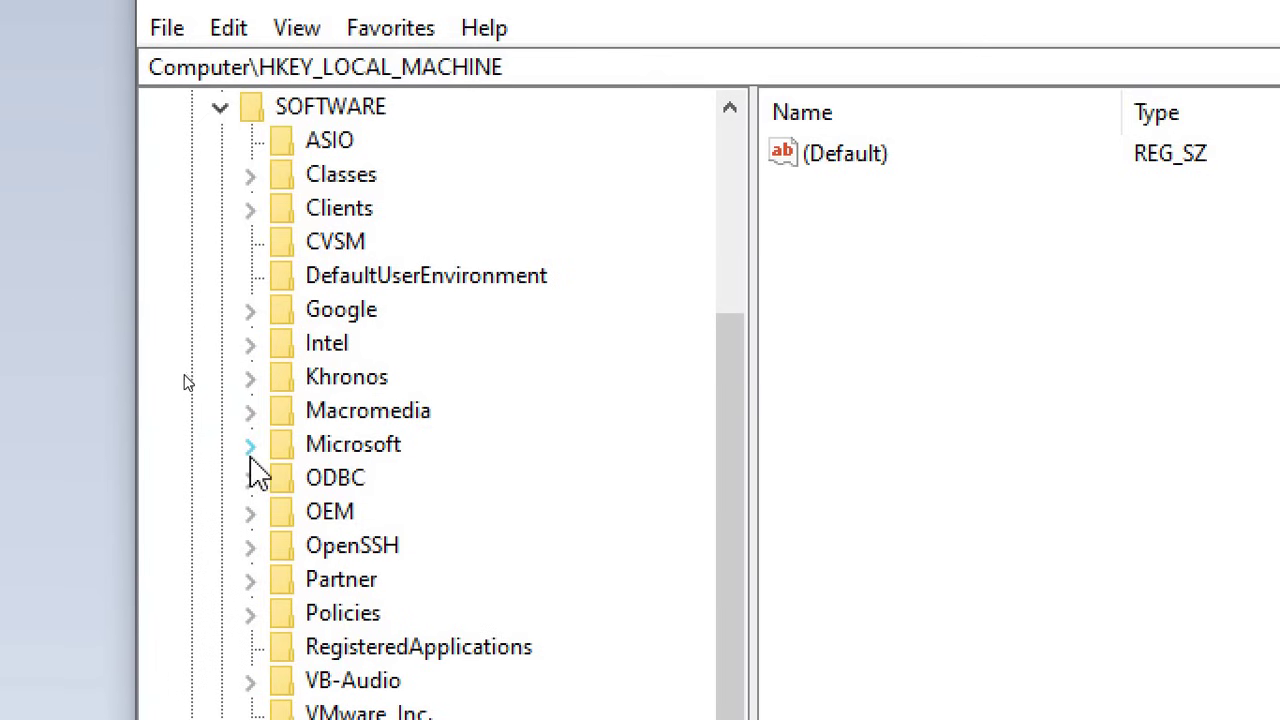
pyautogui.click(250, 448)
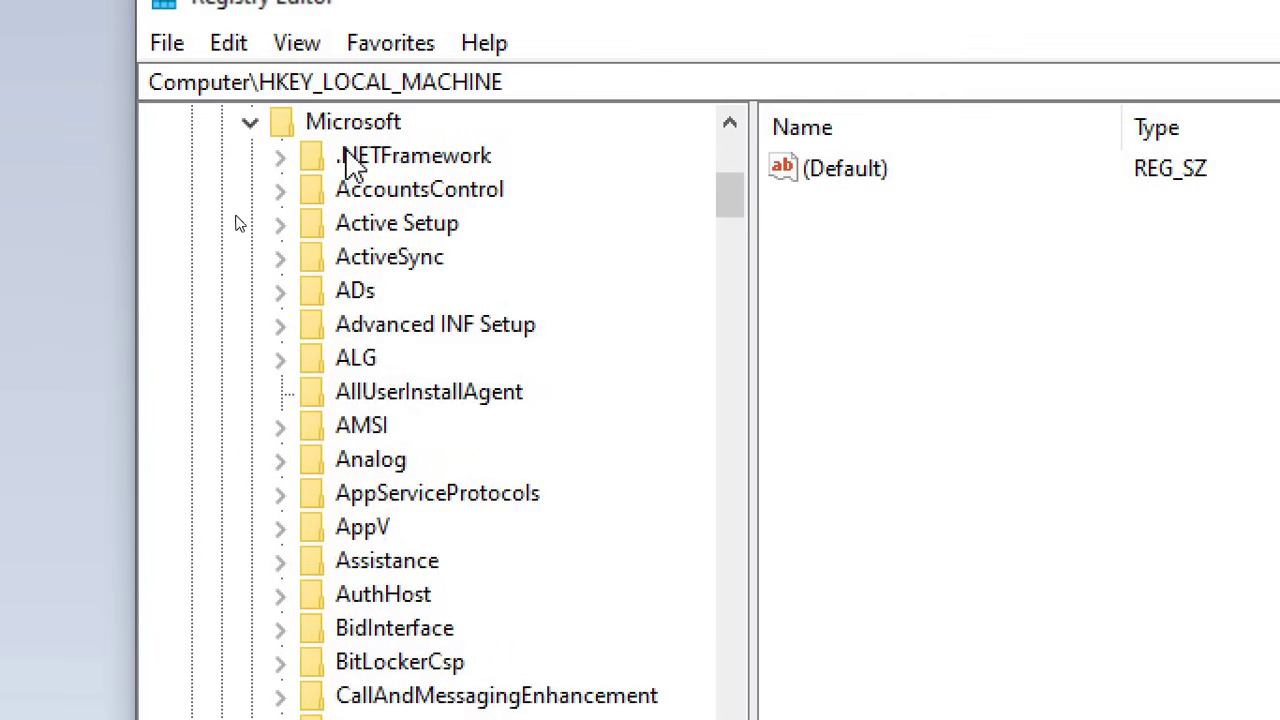
# Find and select the Windows NT key among the Microsoft subkeys.
pyautogui.scroll(-5, 394, 329)
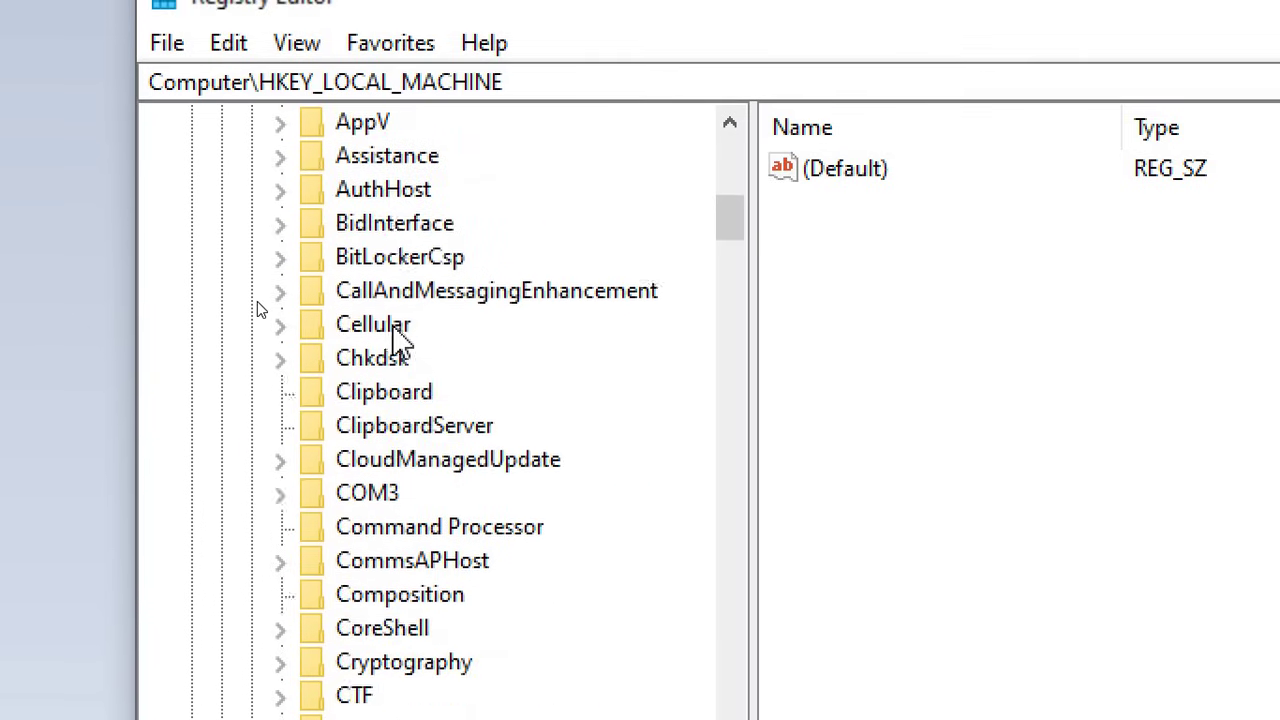
pyautogui.scroll(8, 400, 340)
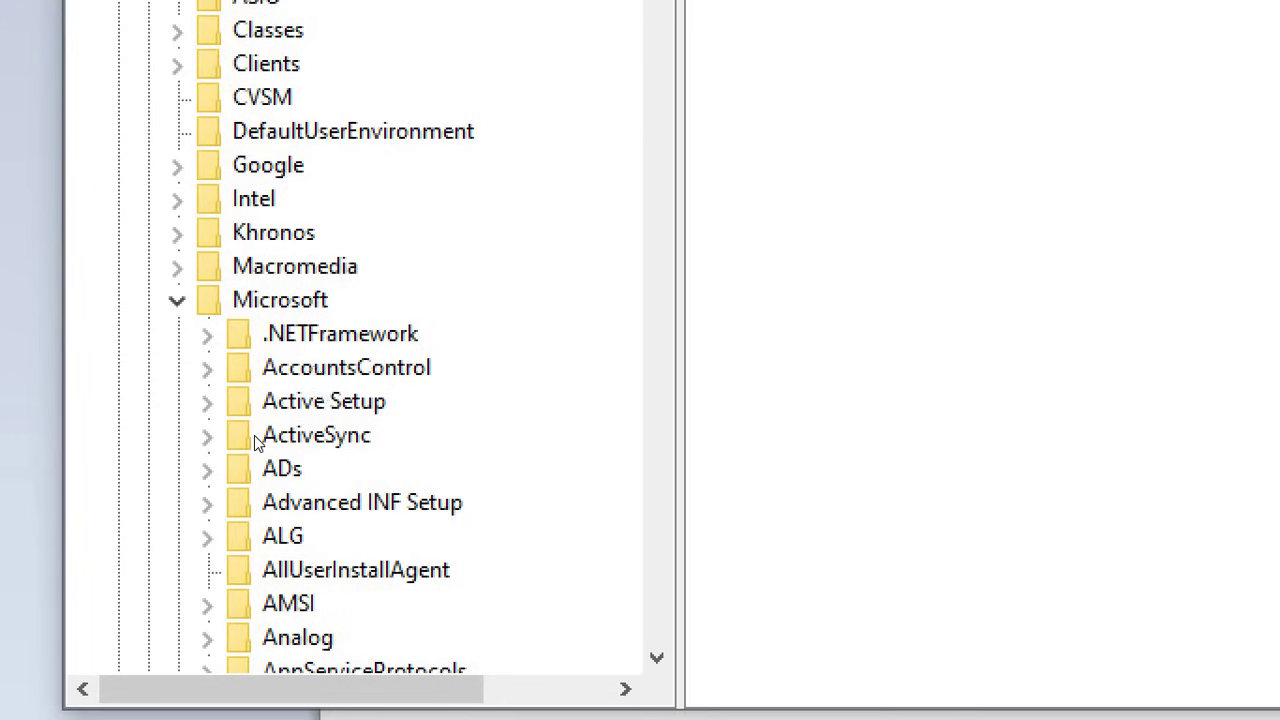
pyautogui.click(314, 370)
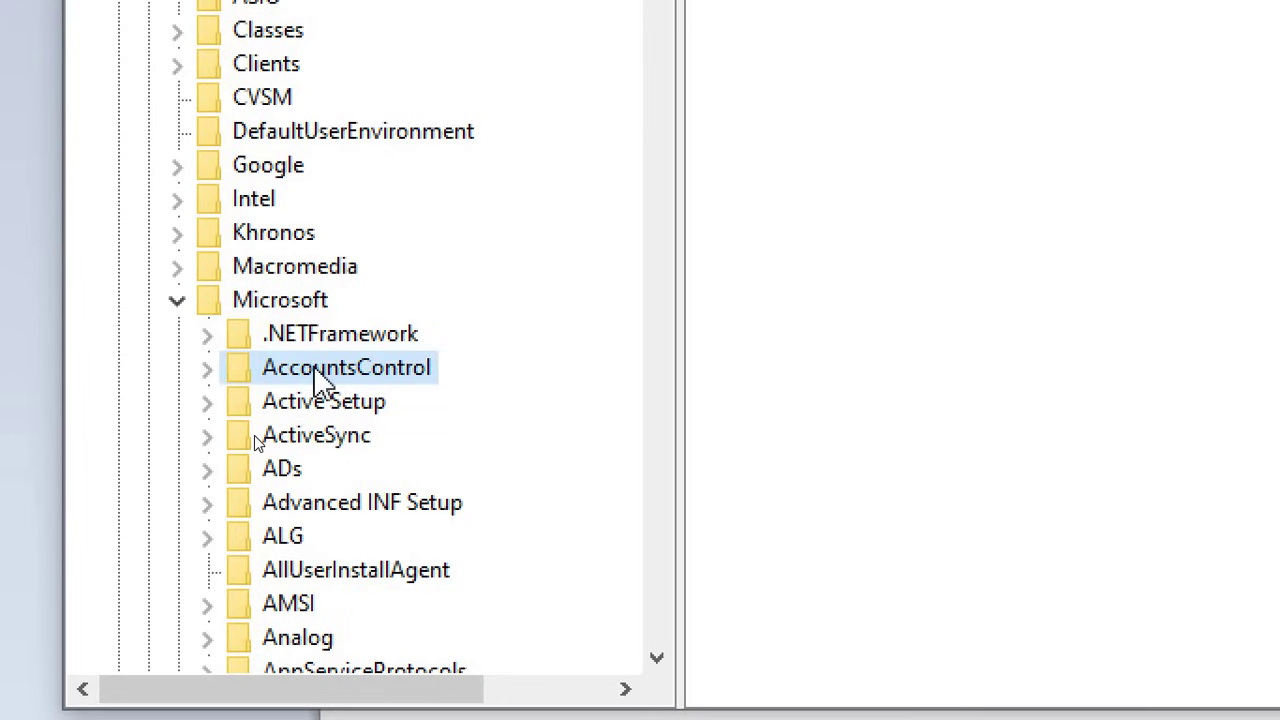
pyautogui.press('w')
pyautogui.scroll(-3, 335, 470)
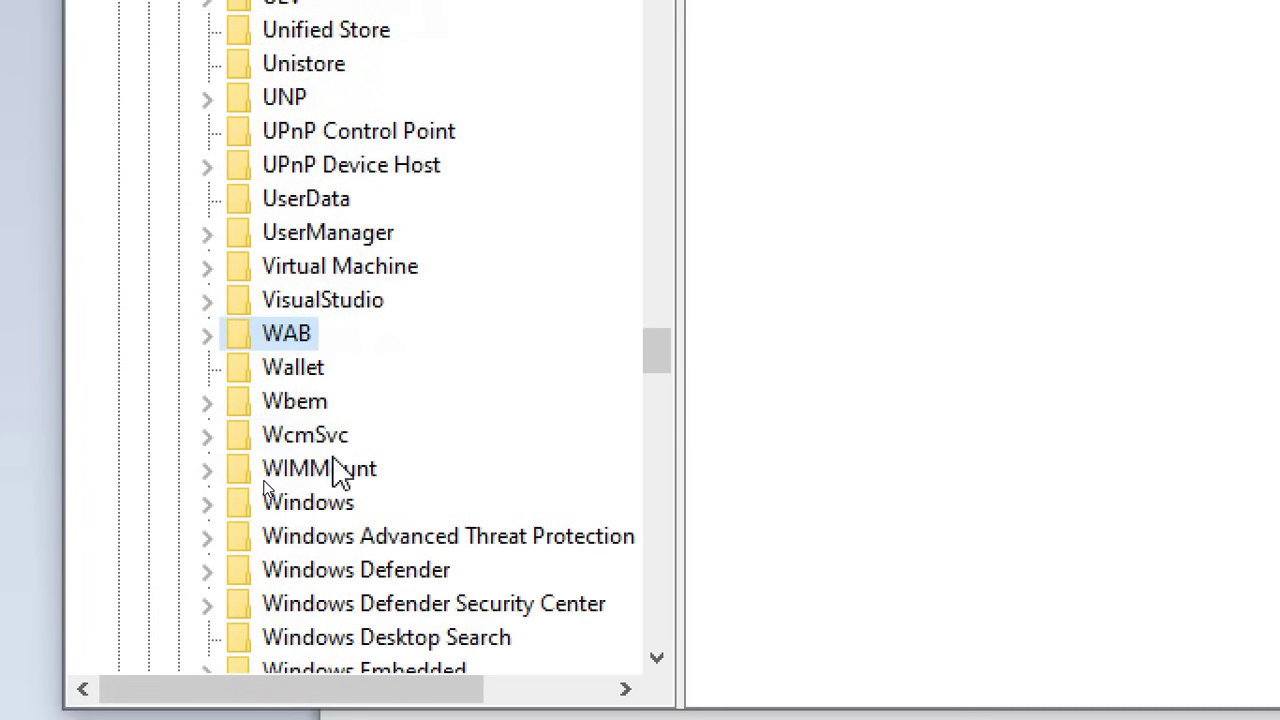
pyautogui.scroll(-3, 340, 473)
pyautogui.scroll(-2, 340, 473)
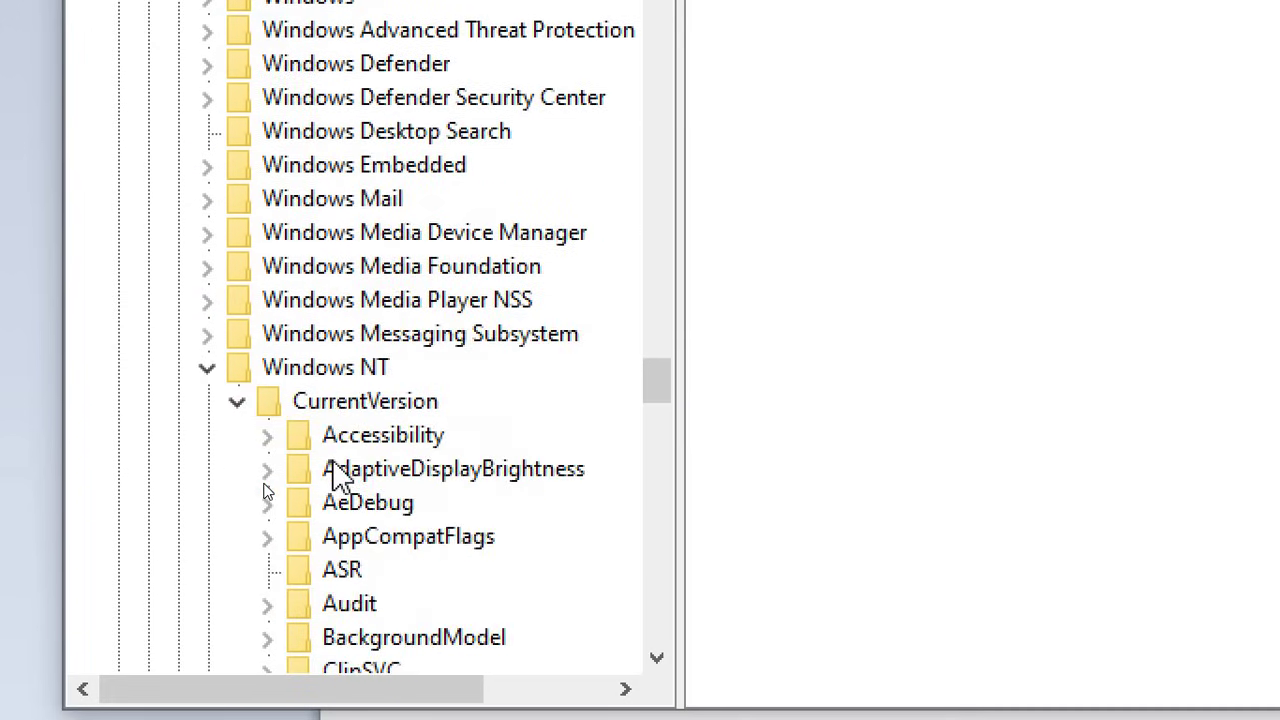
pyautogui.click(300, 372)
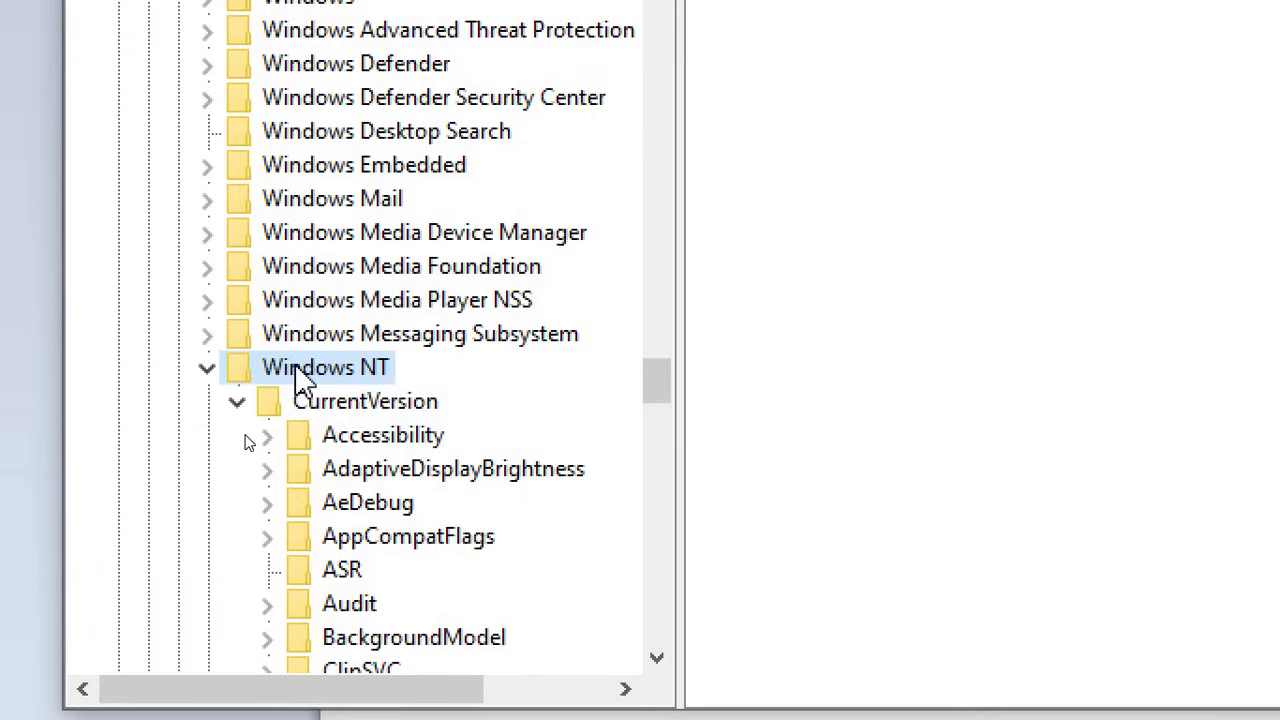
# Expand CurrentVersion under Windows NT and select its SoftwareProtectionPlatform key to list its values.
pyautogui.click(237, 402)
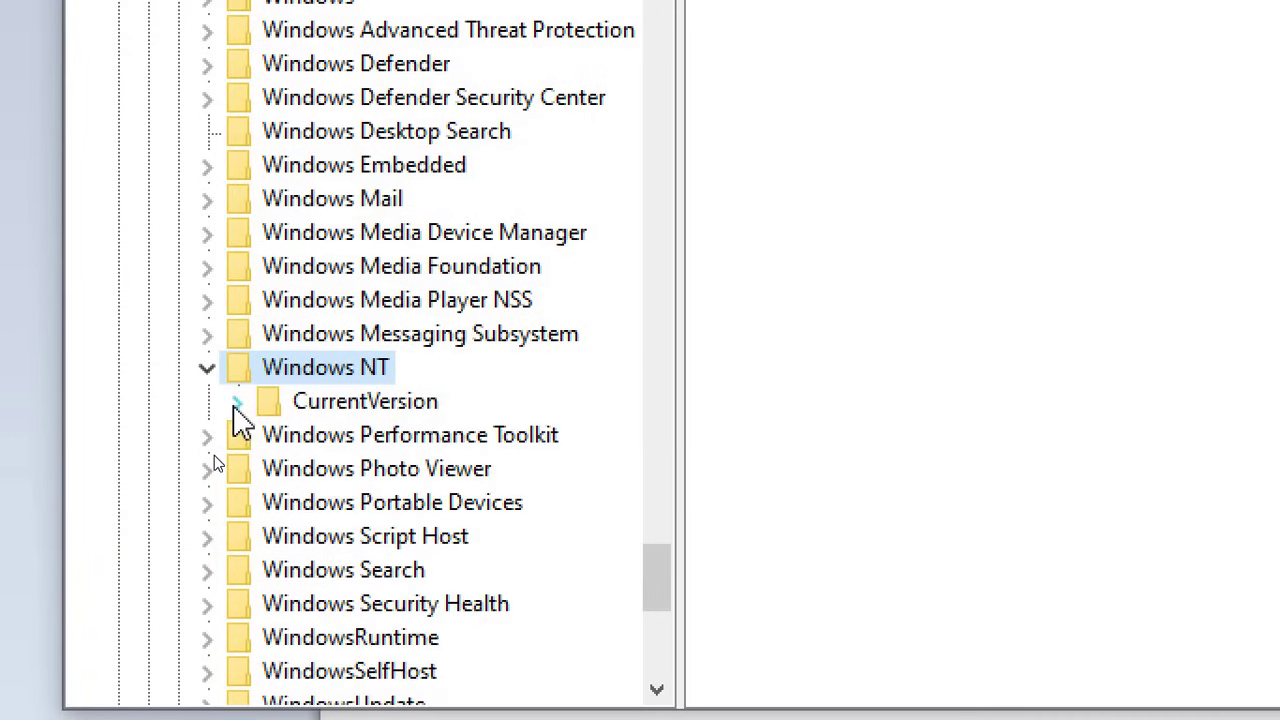
pyautogui.click(237, 402)
pyautogui.scroll(4, 363, 323)
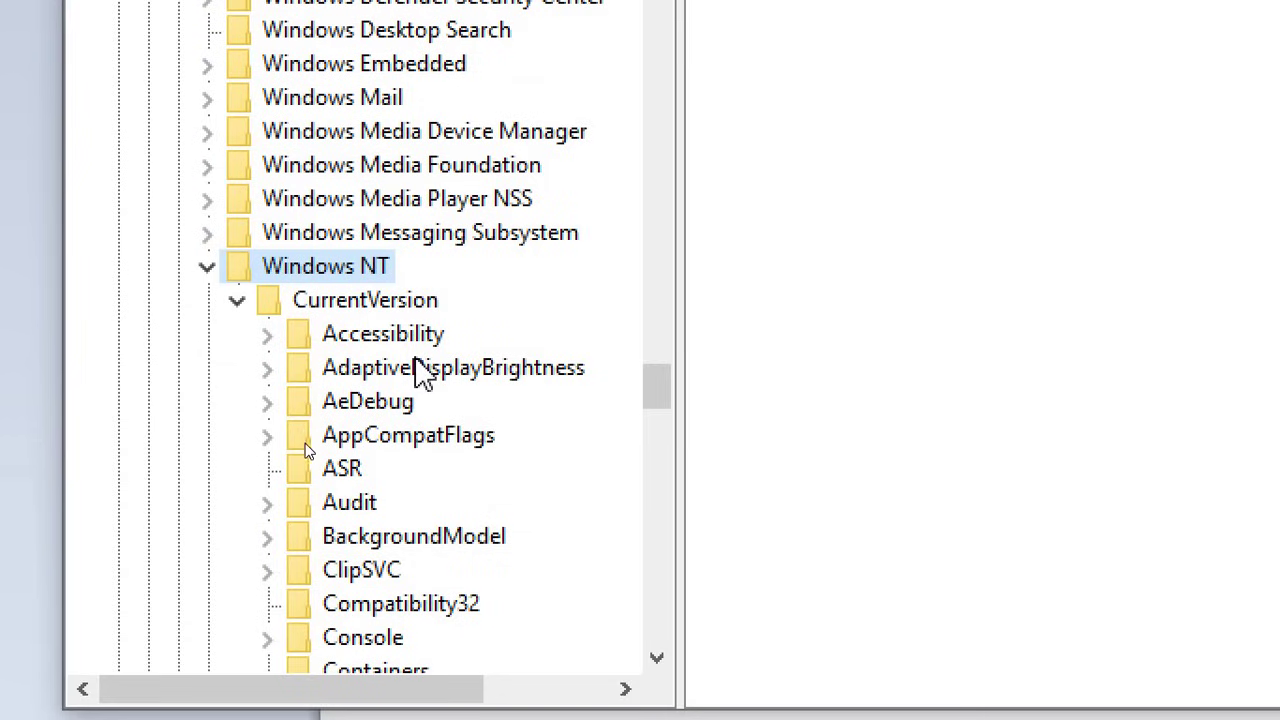
pyautogui.scroll(-1, 418, 485)
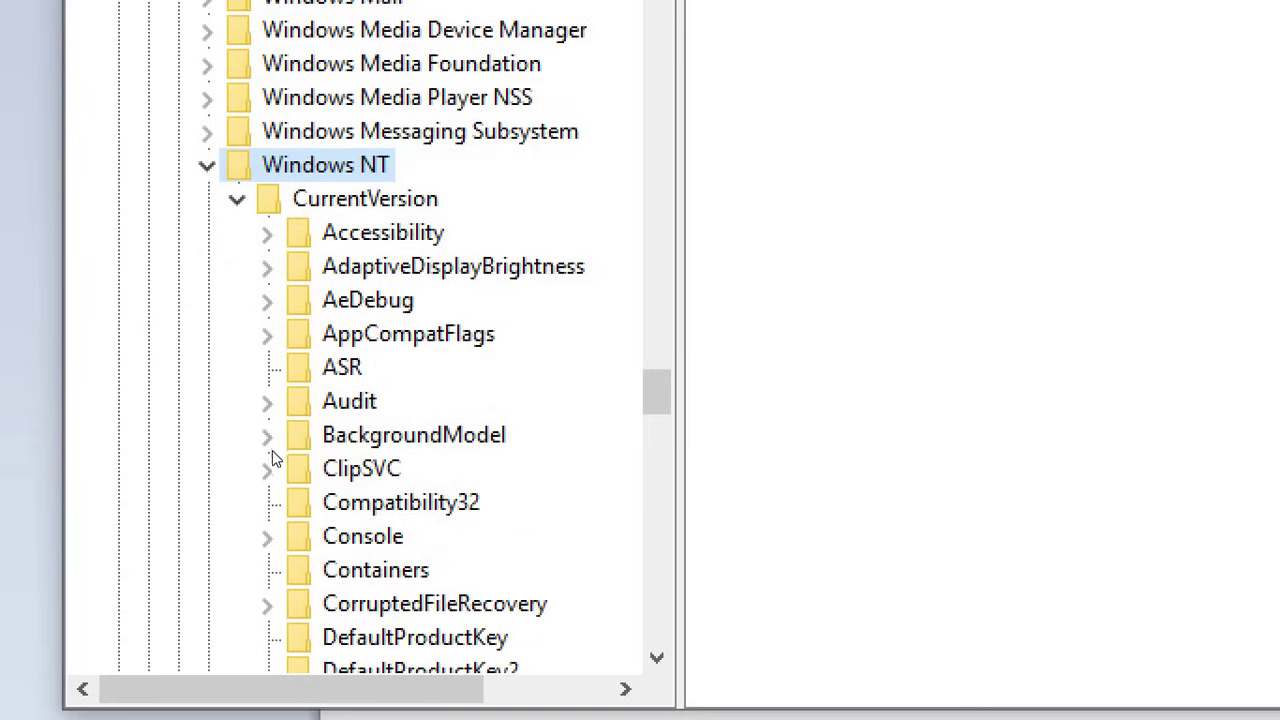
pyautogui.scroll(-6, 400, 480)
pyautogui.scroll(-12, 352, 470)
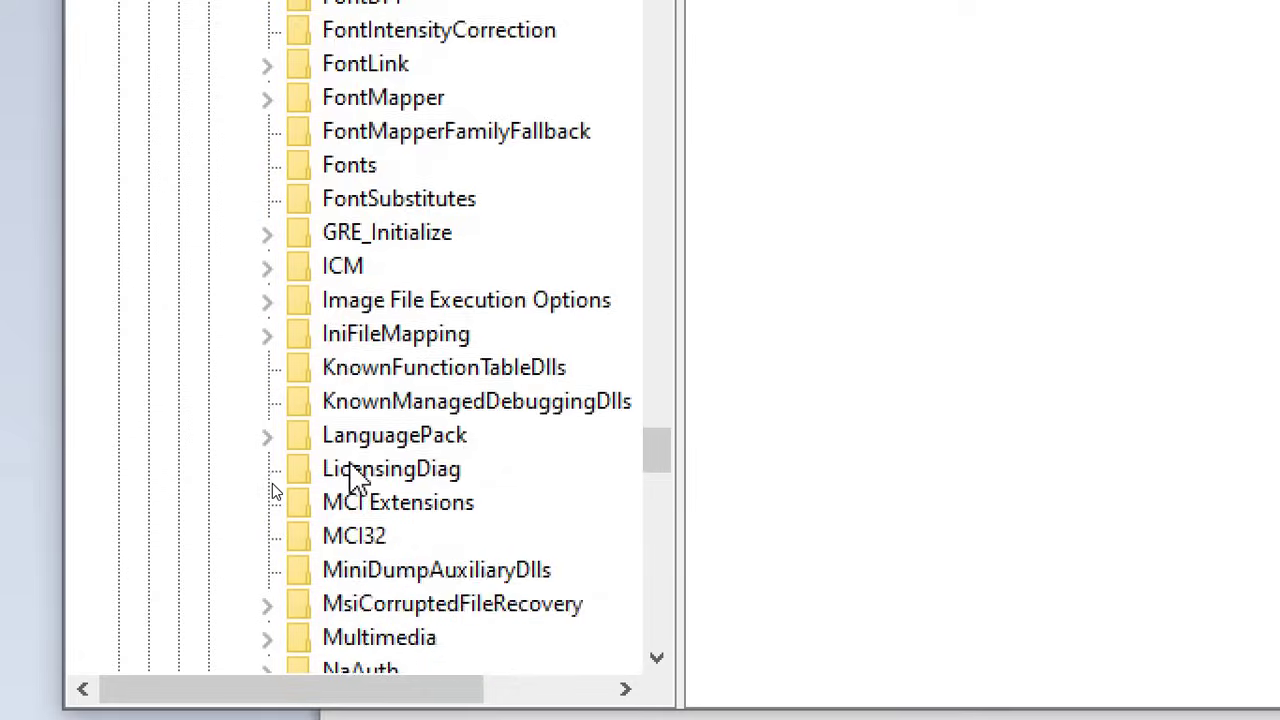
pyautogui.scroll(-2, 272, 483)
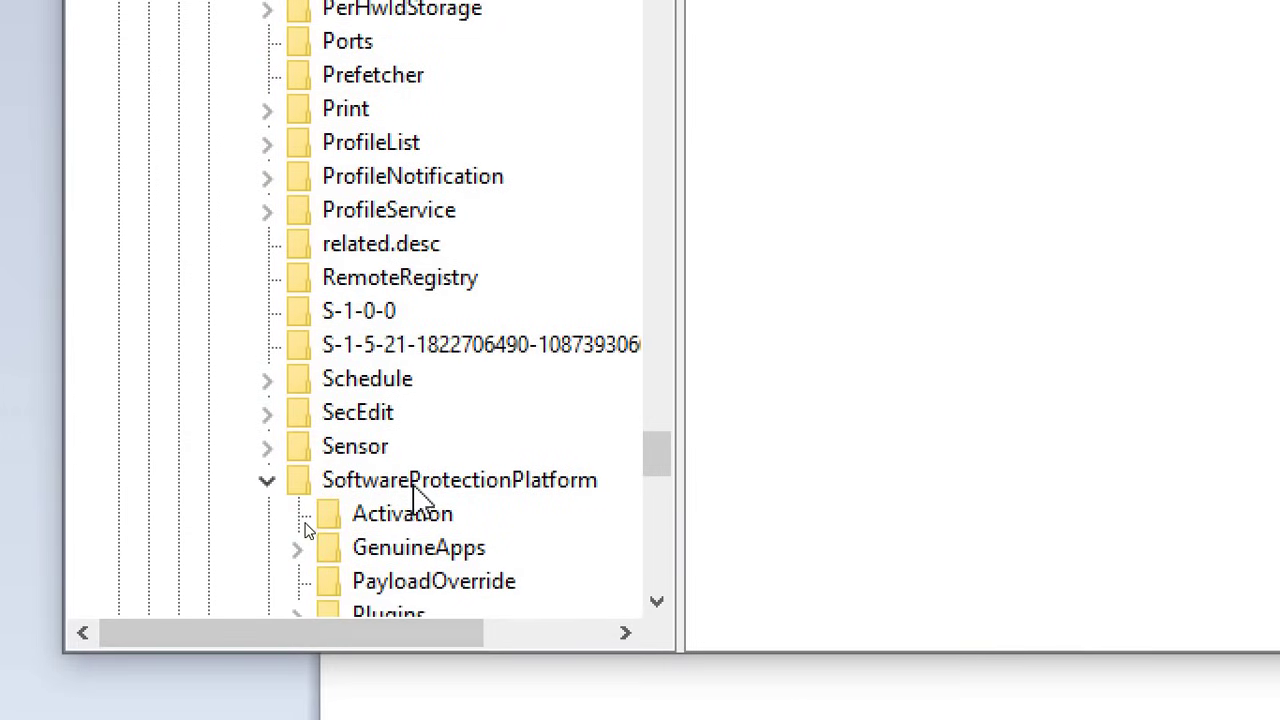
pyautogui.click(415, 488)
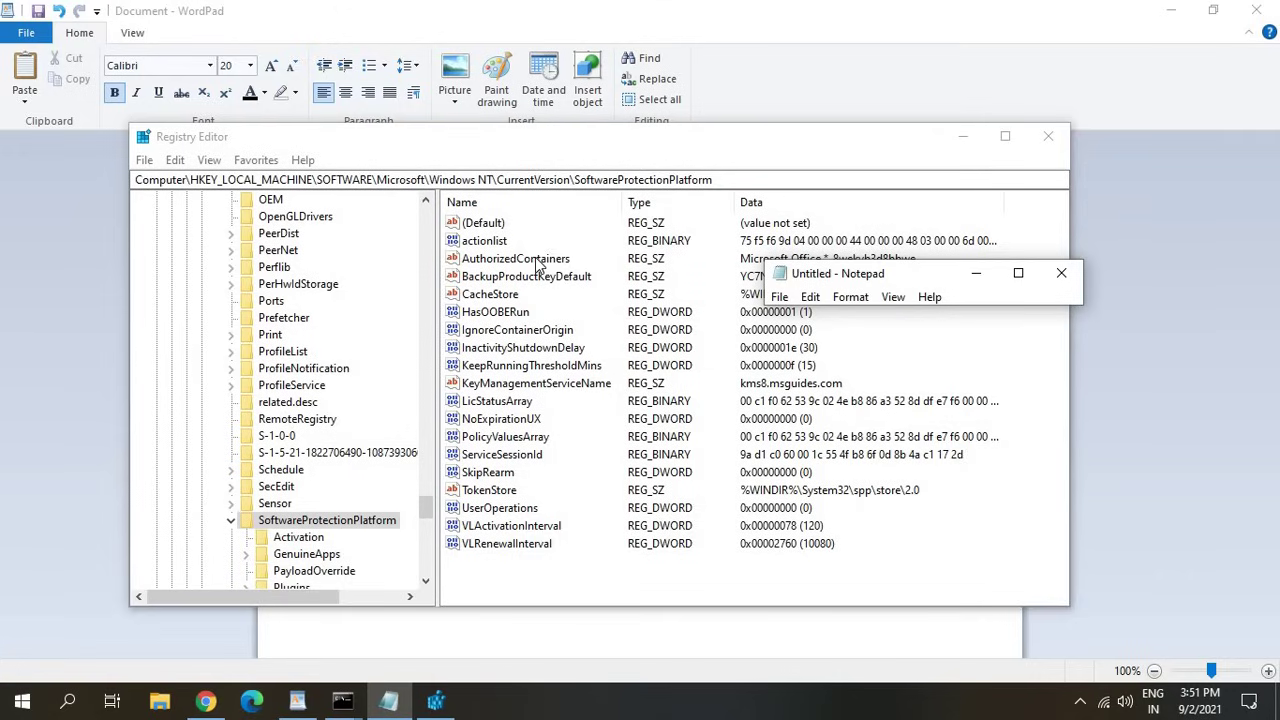
pyautogui.press('alt')
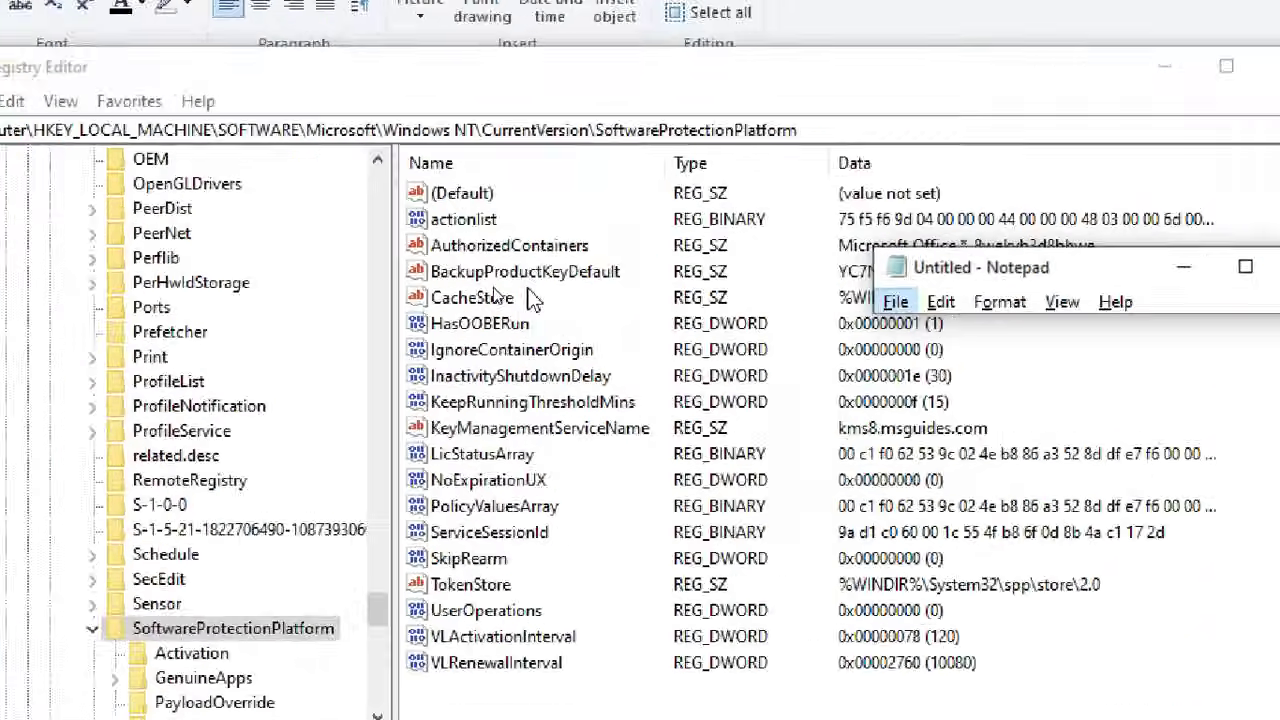